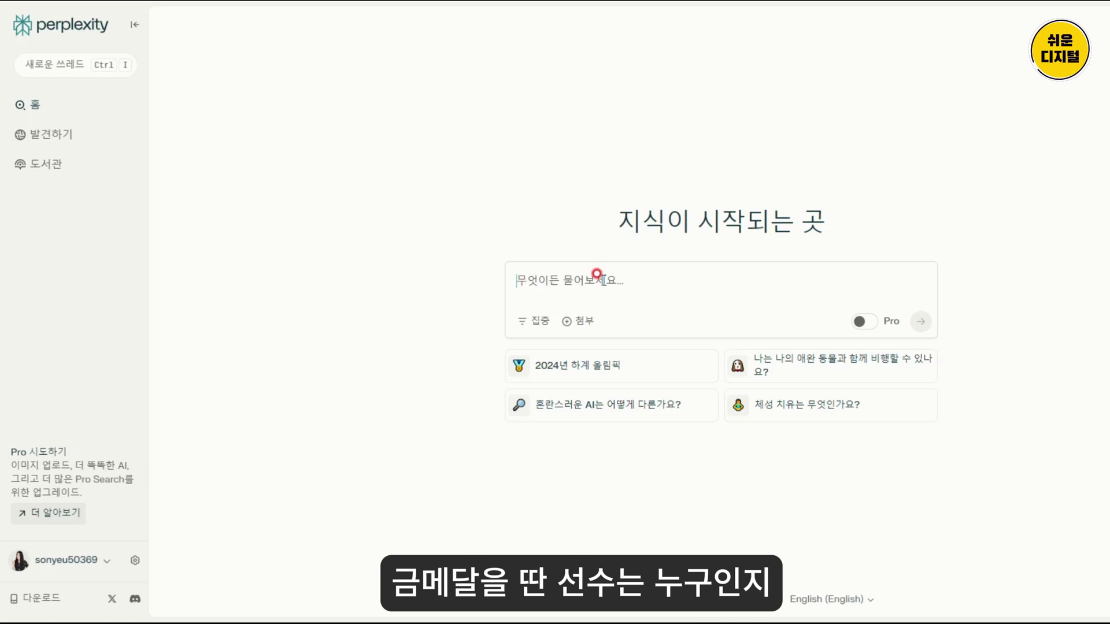
Ask for a list of South Korea's Paris Olympics gold medalists with the prompt "파리올림픽에서 금메달을 딴 대한민국 선수 목록 작성해줘".
type("파리올리")
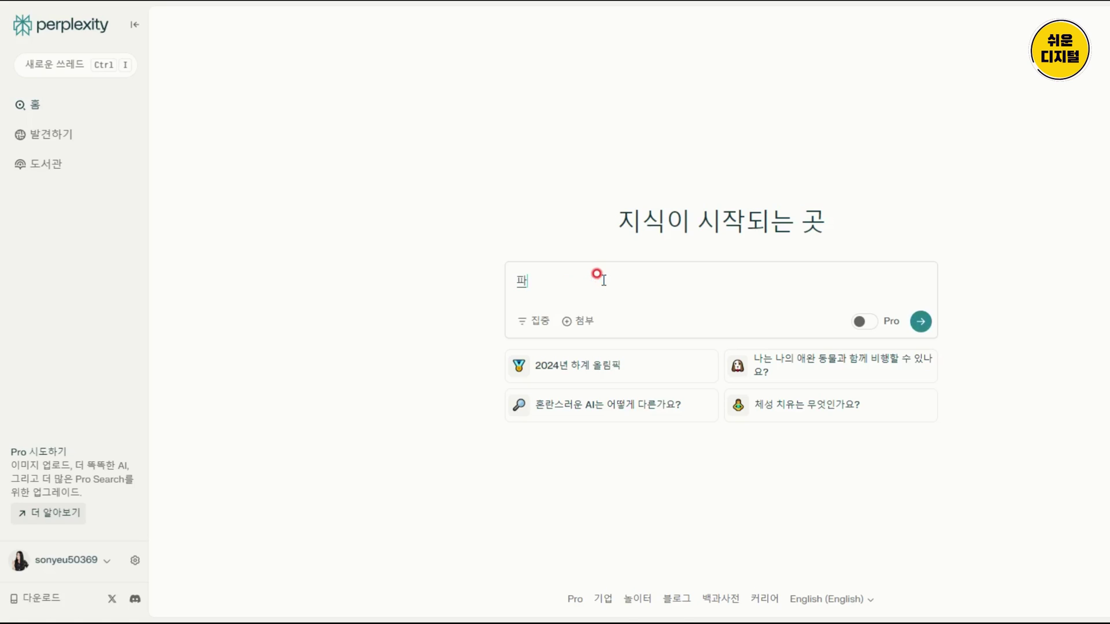
type("ㅁ픽에서 금메달을 딴 ")
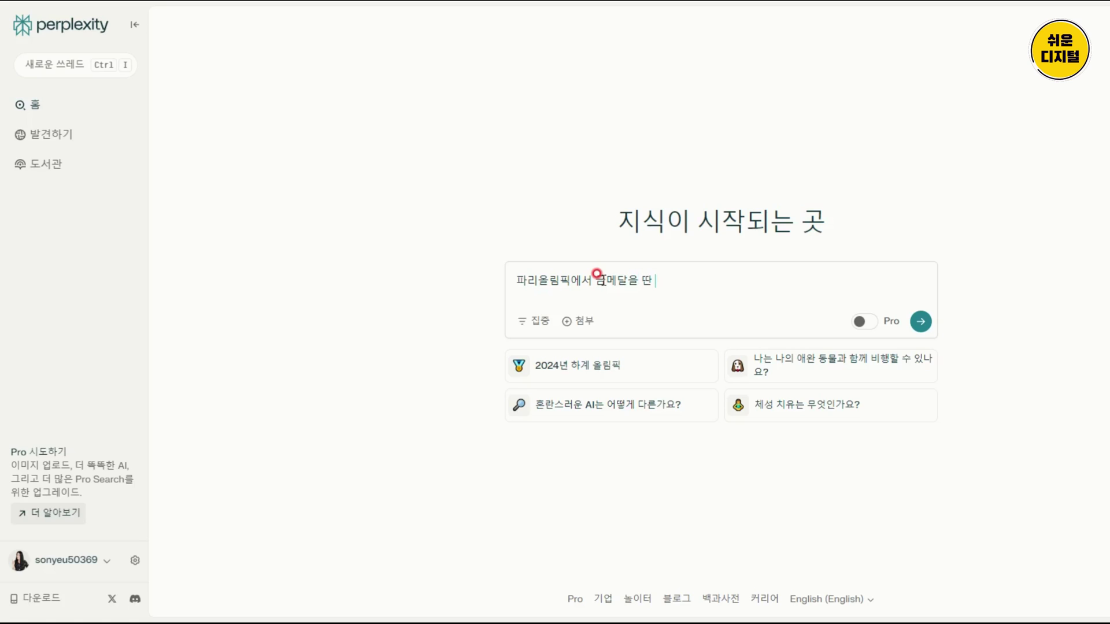
type("대한민구")
type("국 선수 목")
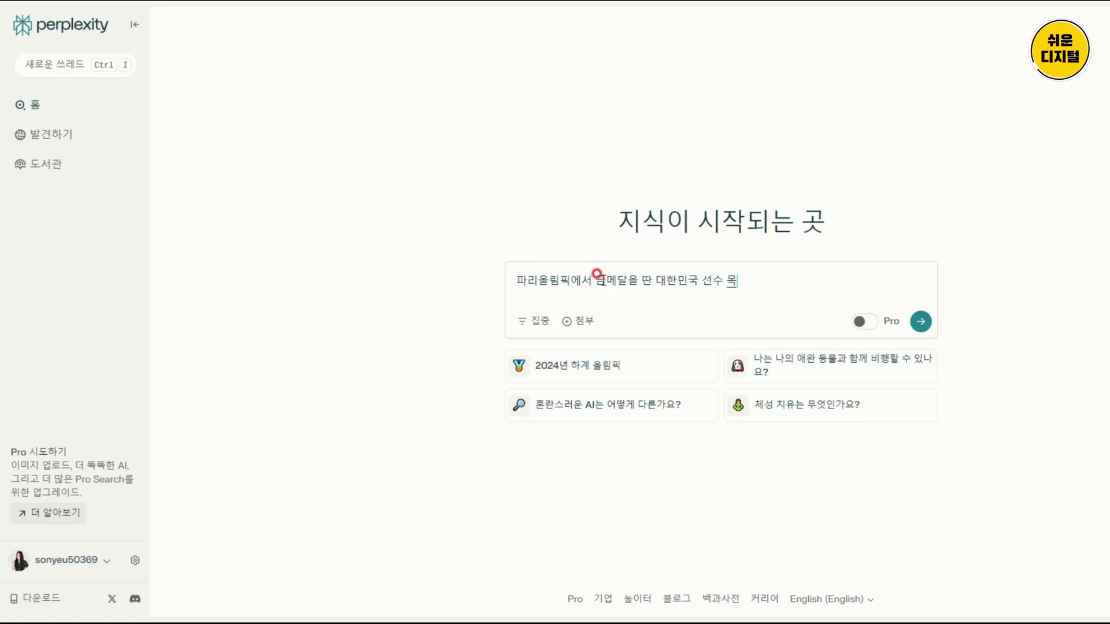
type("록 작성해주줘")
key("Return")
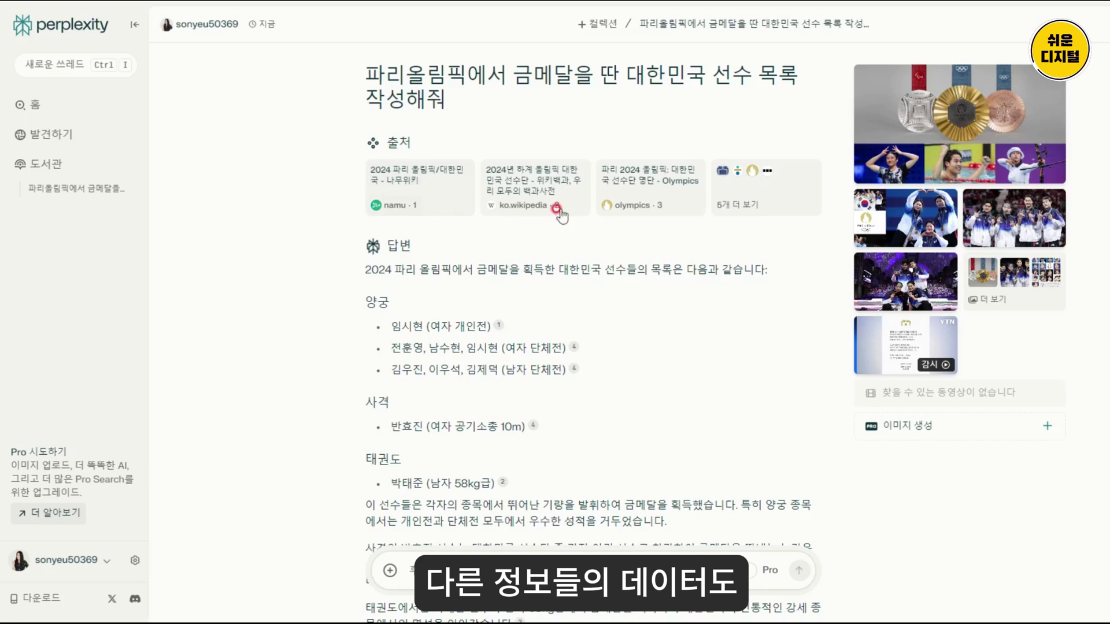
Review the sources, the answer and the related questions for the Olympic gold medalist query.
mouse_move(661, 188)
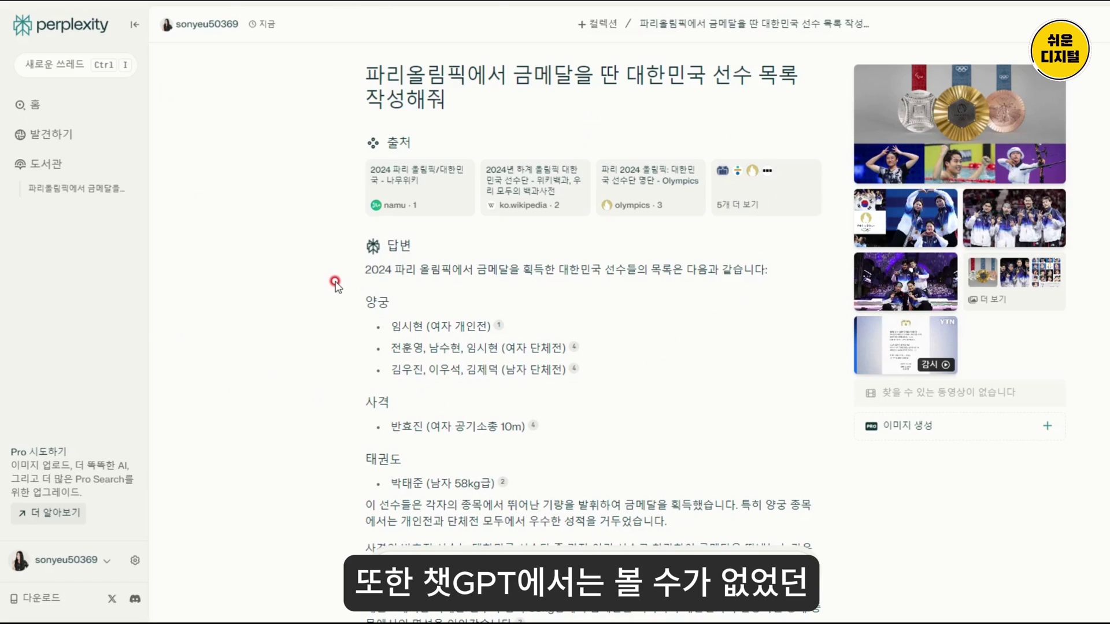
scroll(334, 284, "down", 5)
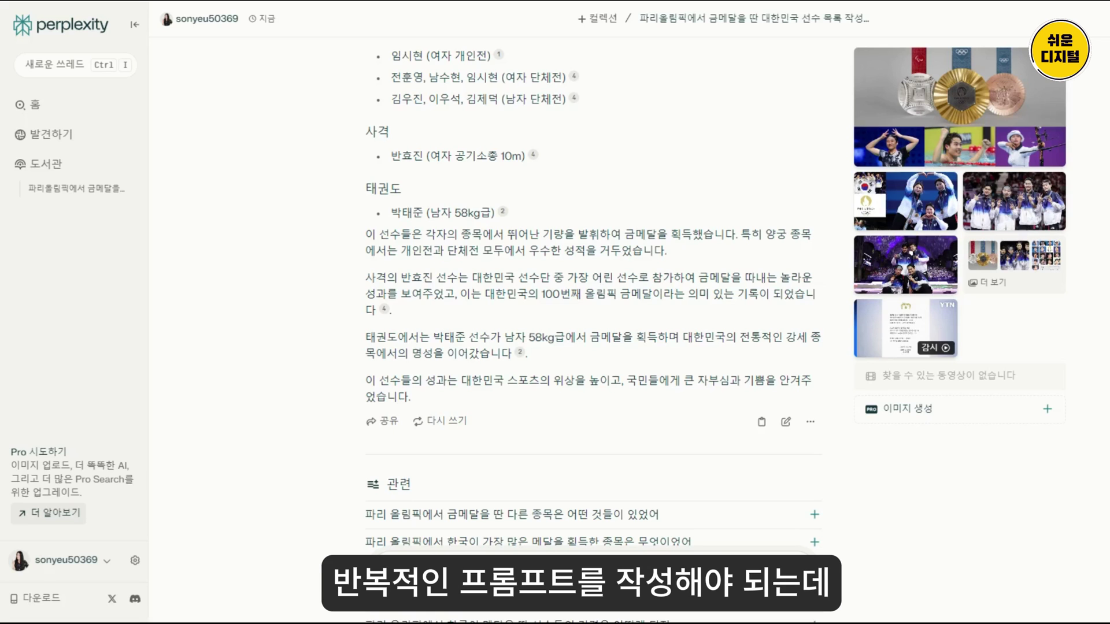
scroll(485, 556, "down", 3)
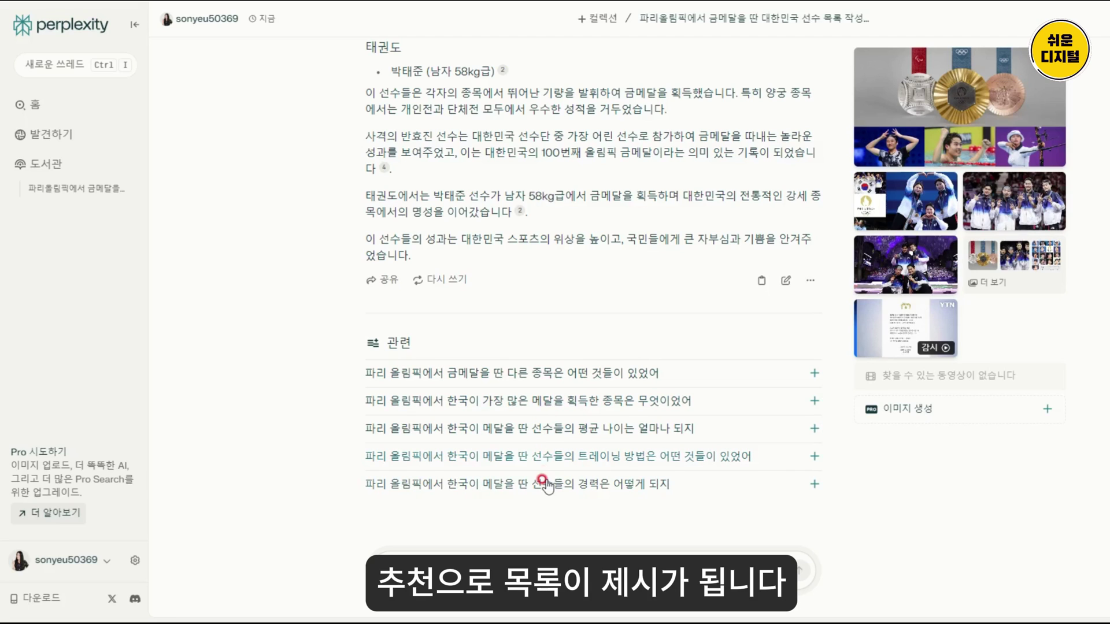
scroll(550, 300, "up", 8)
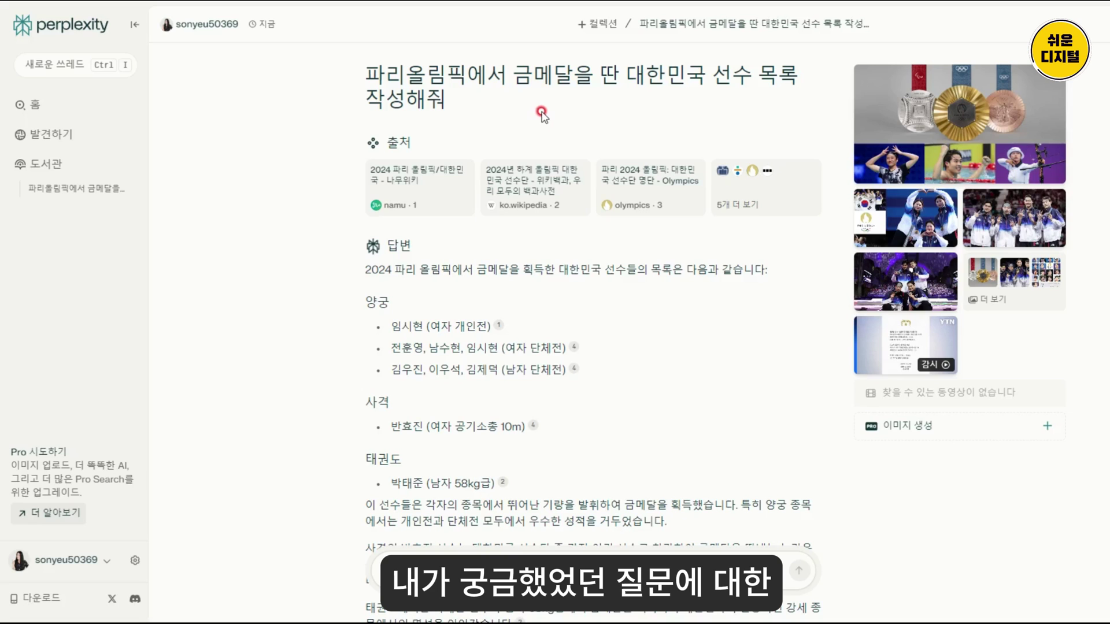
scroll(540, 178, "down", 7)
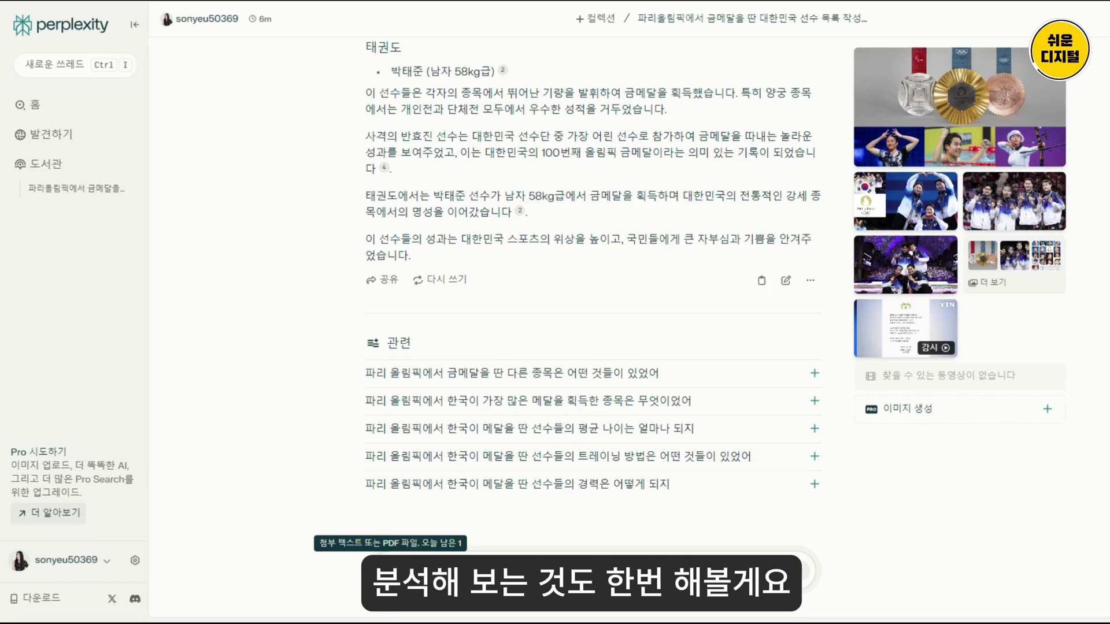
Attach a PDF file to the follow-up and submit "이 파일에 담긴 주제와 핵심 내용들을 정리해줘".
left_click(389, 571)
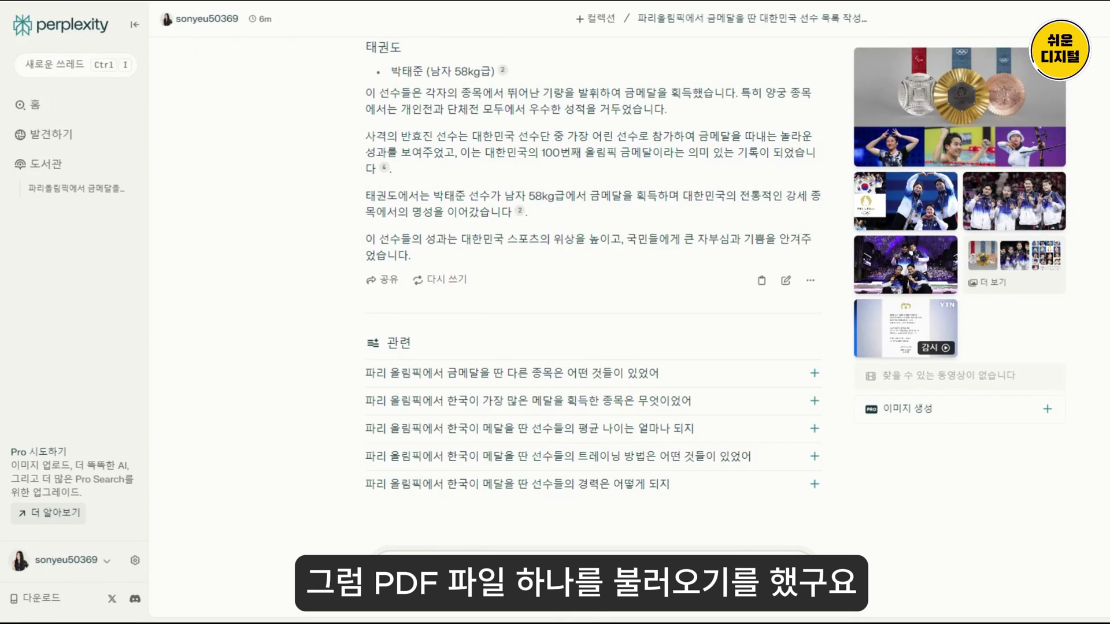
type("이 파일")
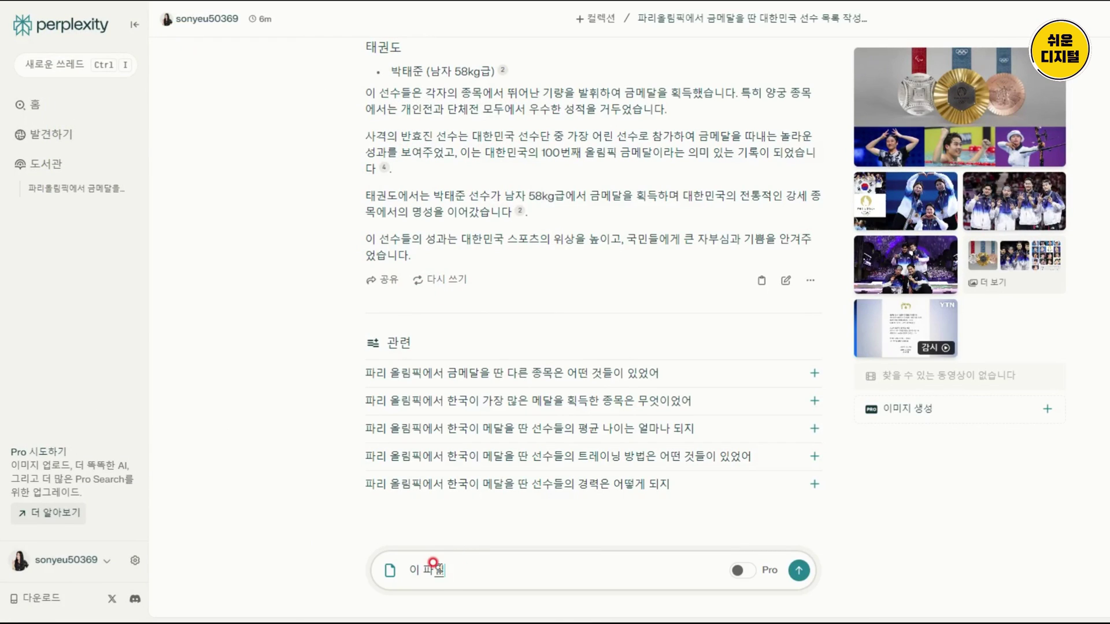
type("에 담긴 주제와 핵심 내용들을 정리해줘")
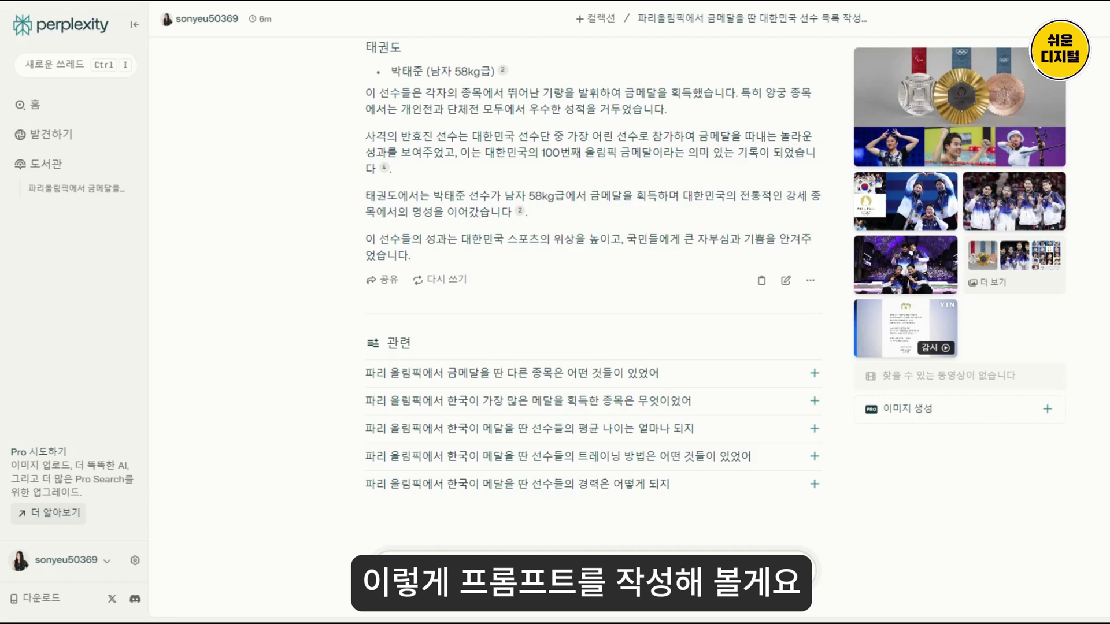
key("Return")
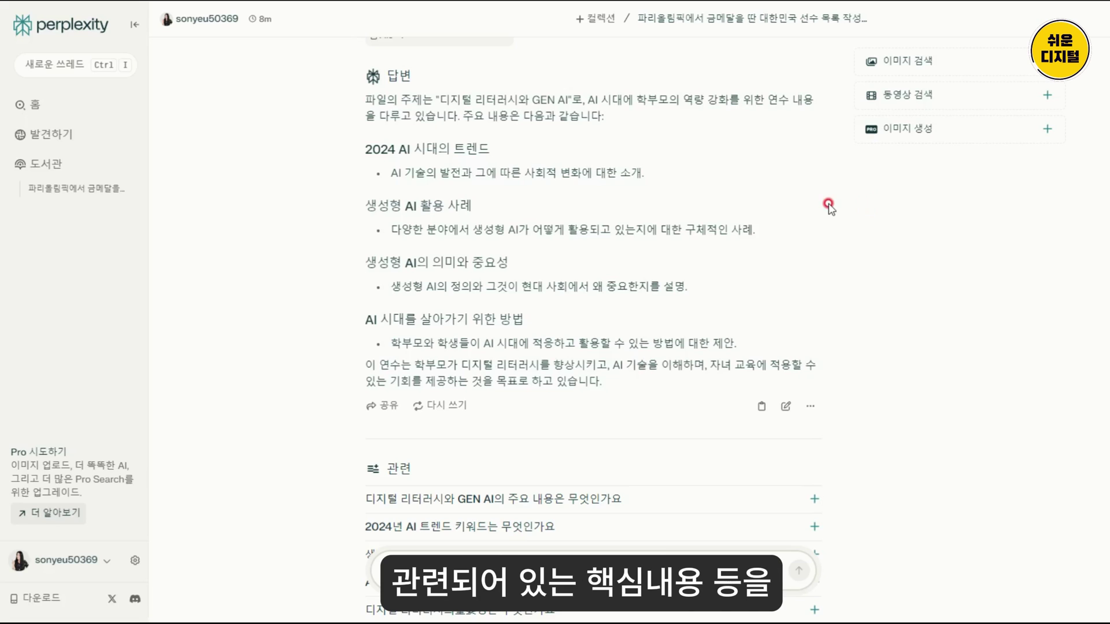
Look over the PDF answer's related questions and compare the features of the free and Pro plans.
scroll(894, 359, "down", 2)
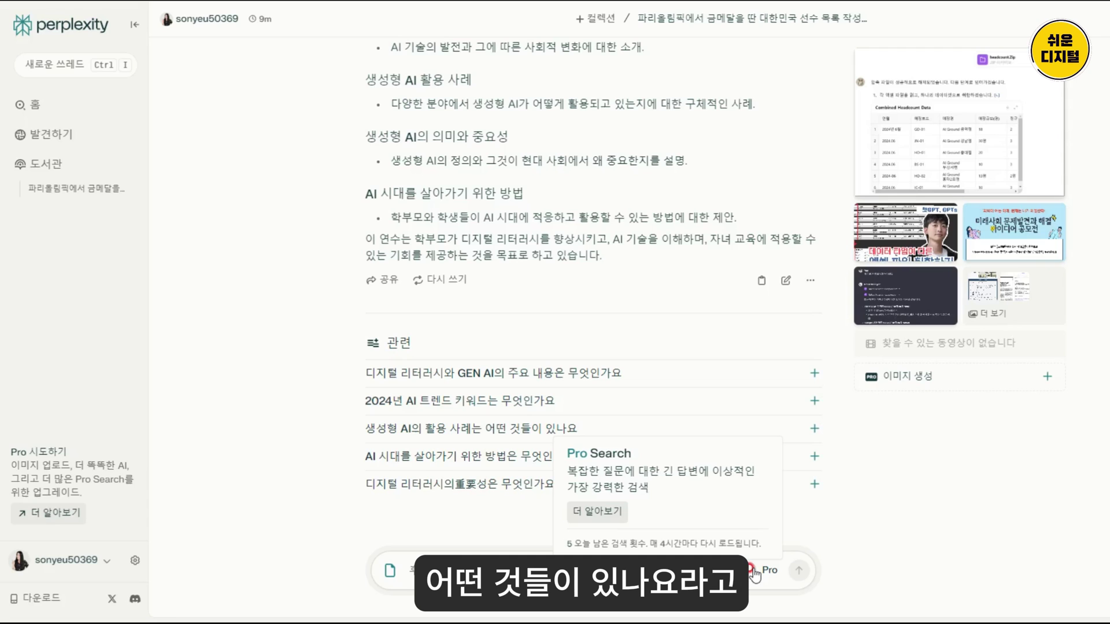
left_click(61, 519)
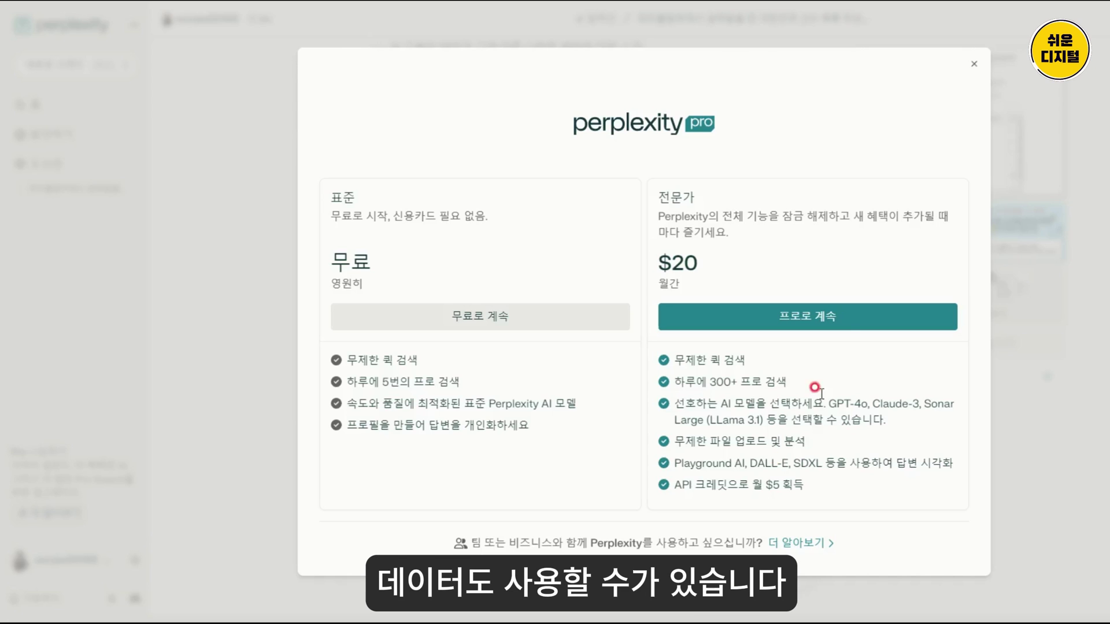
key("Escape")
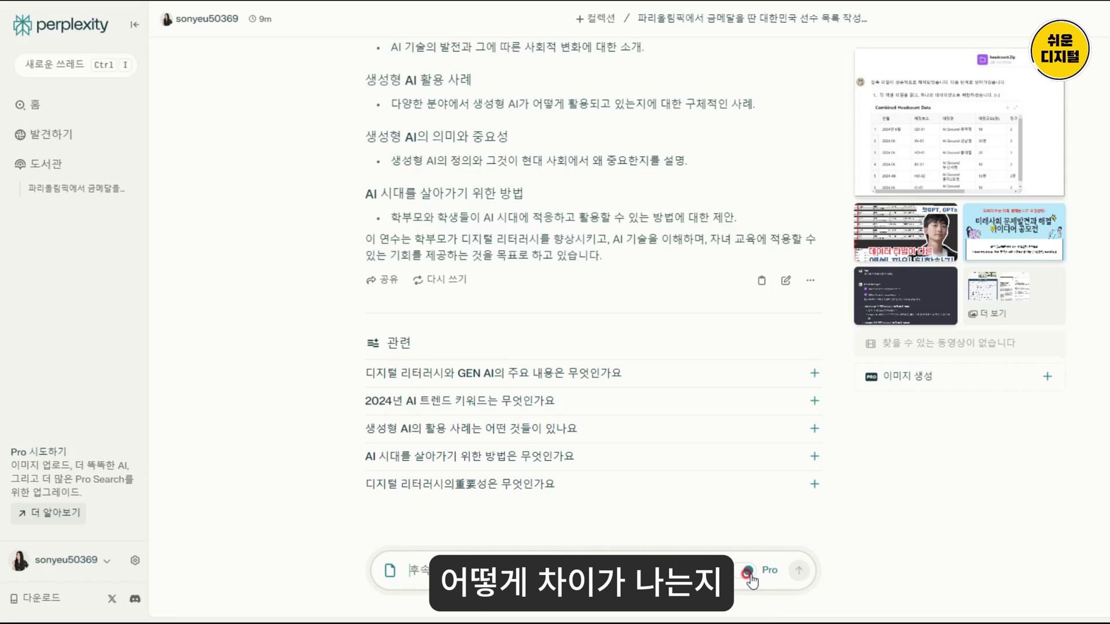
With Pro search enabled, ask the follow-up "2024년 하반기 경제 동향에 대한 방향성을 제시해 줘.".
left_click(499, 568)
type("202")
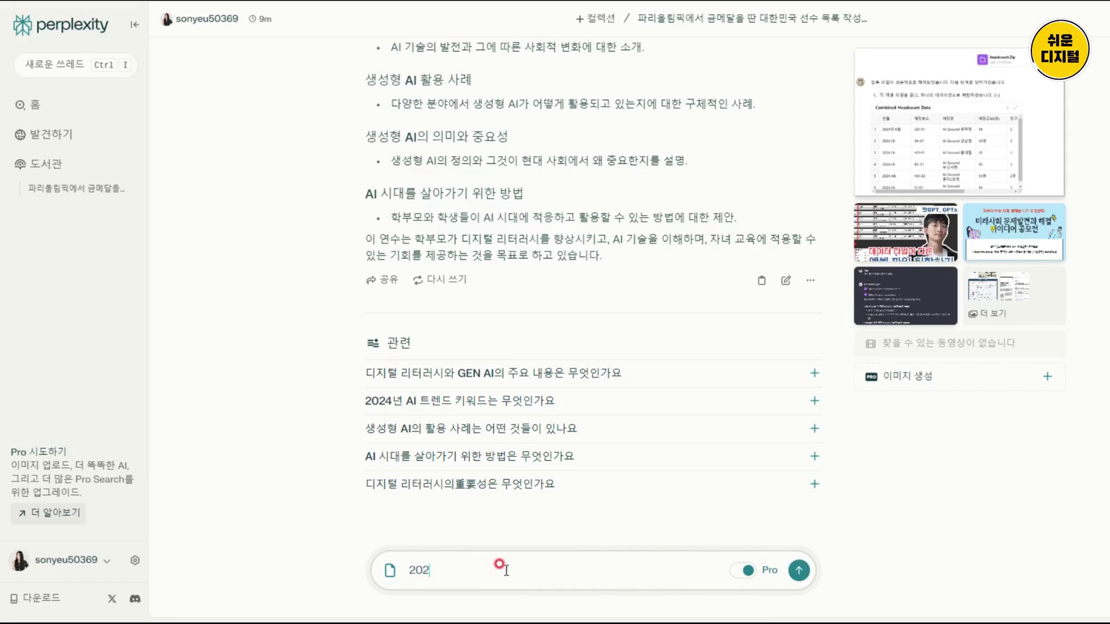
type("4년 하반기 경제동향에 대한 방향성으")
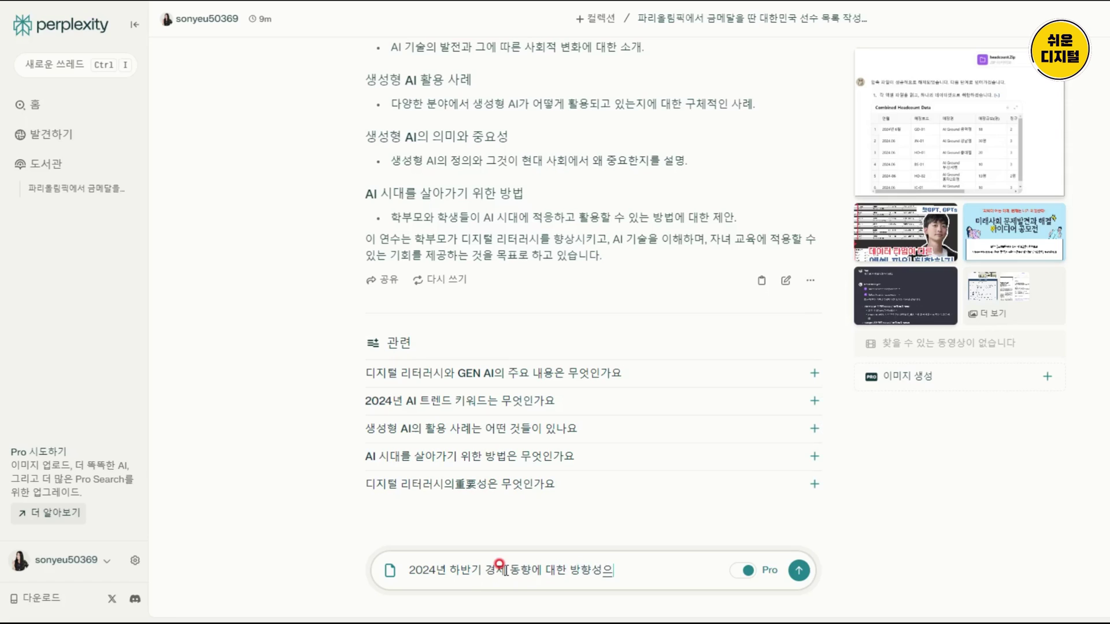
type("을 제시해")
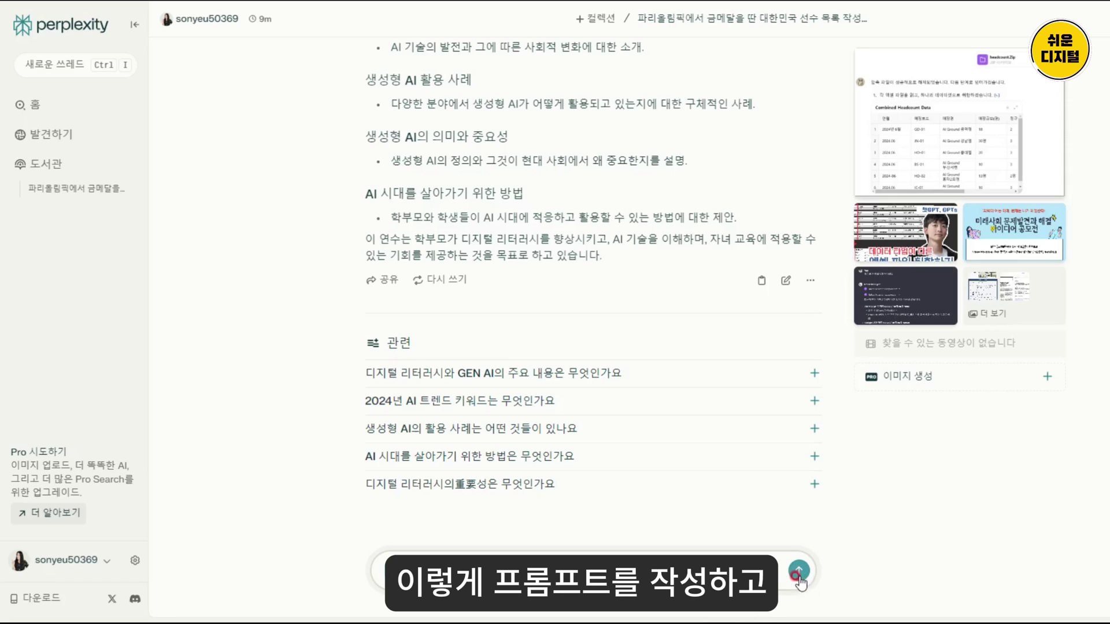
left_click(799, 574)
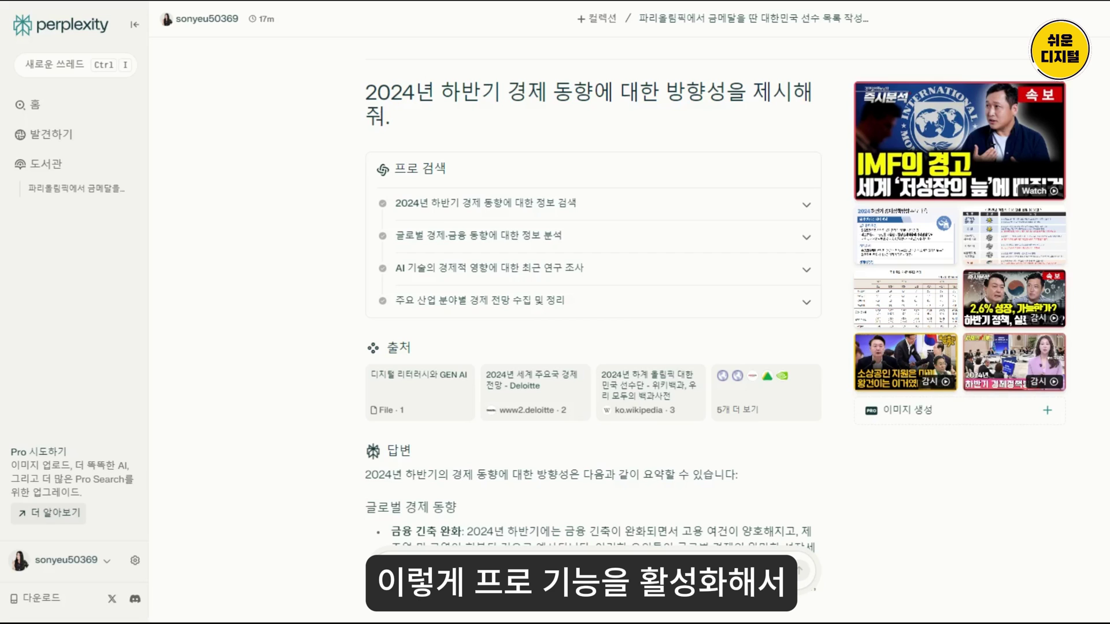
Examine the Pro search stages, sources and answer on the economic outlook, and open the cited 하나금융연구소 source.
left_click(747, 574)
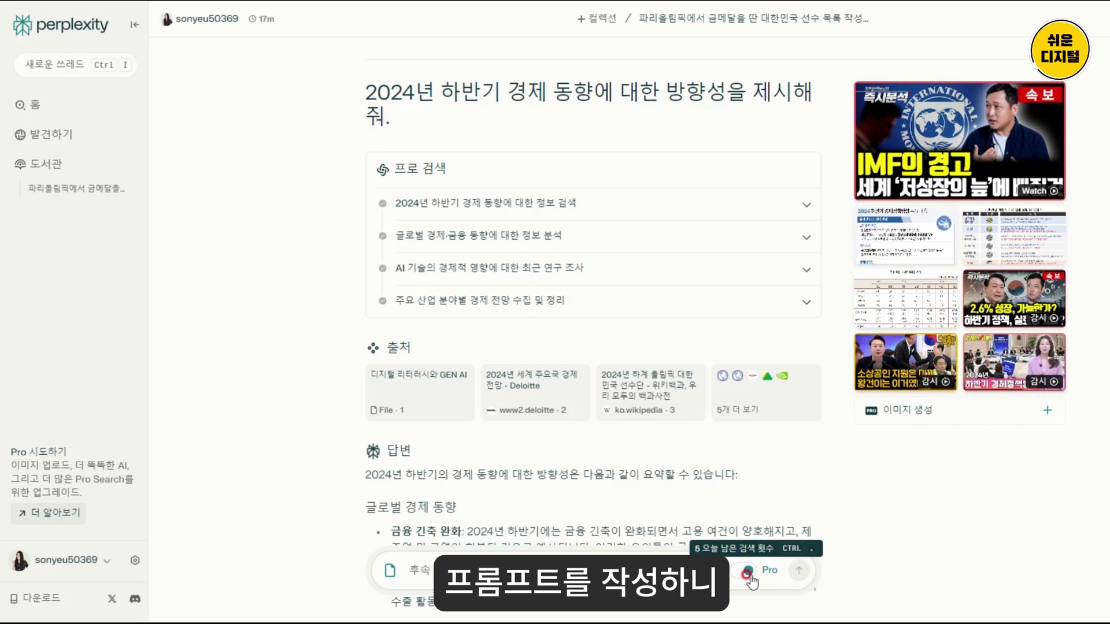
scroll(578, 359, "up", 2)
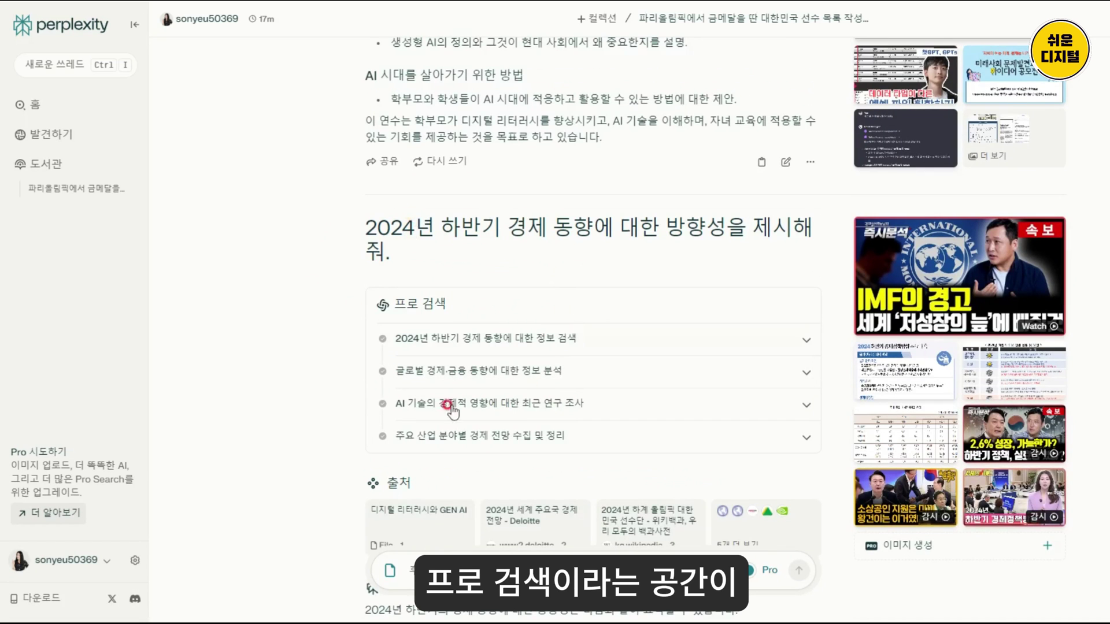
scroll(630, 333, "down", 1)
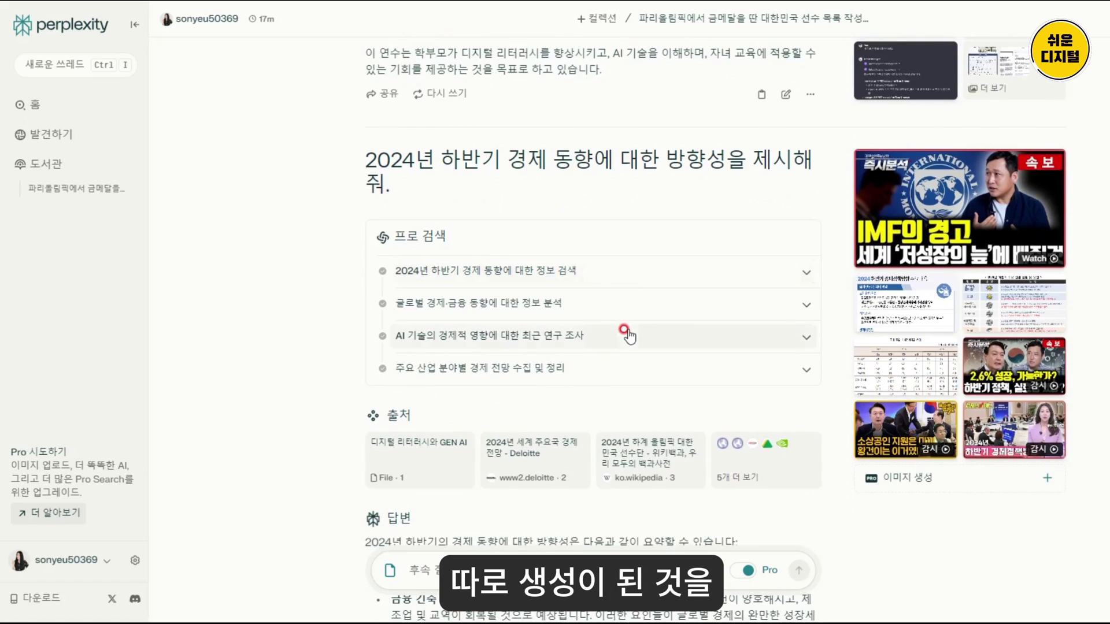
mouse_move(662, 457)
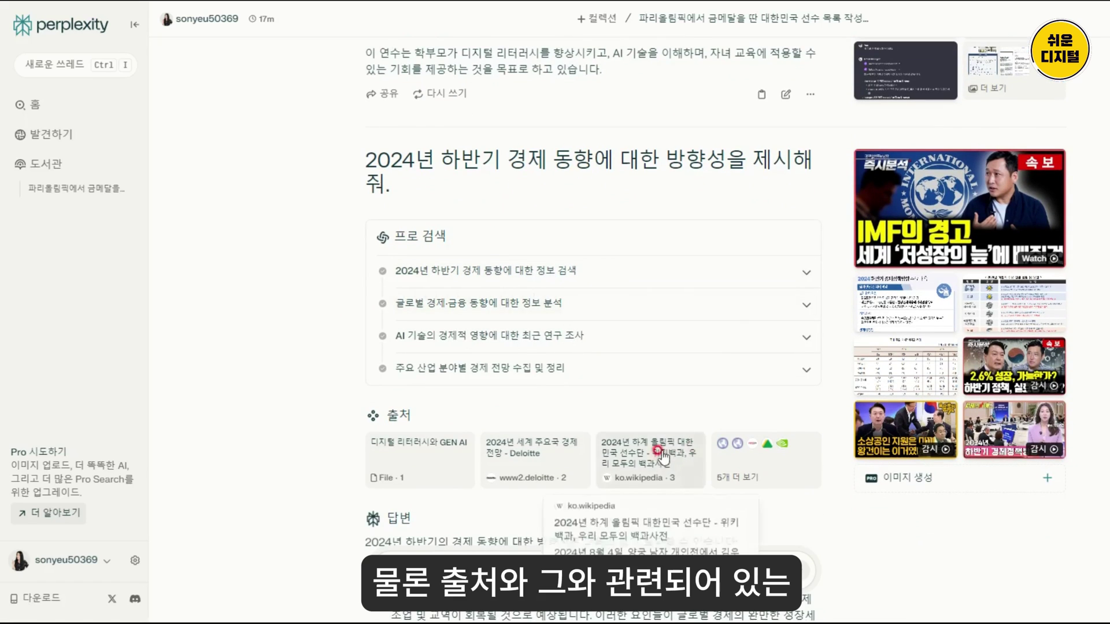
scroll(422, 355, "down", 5)
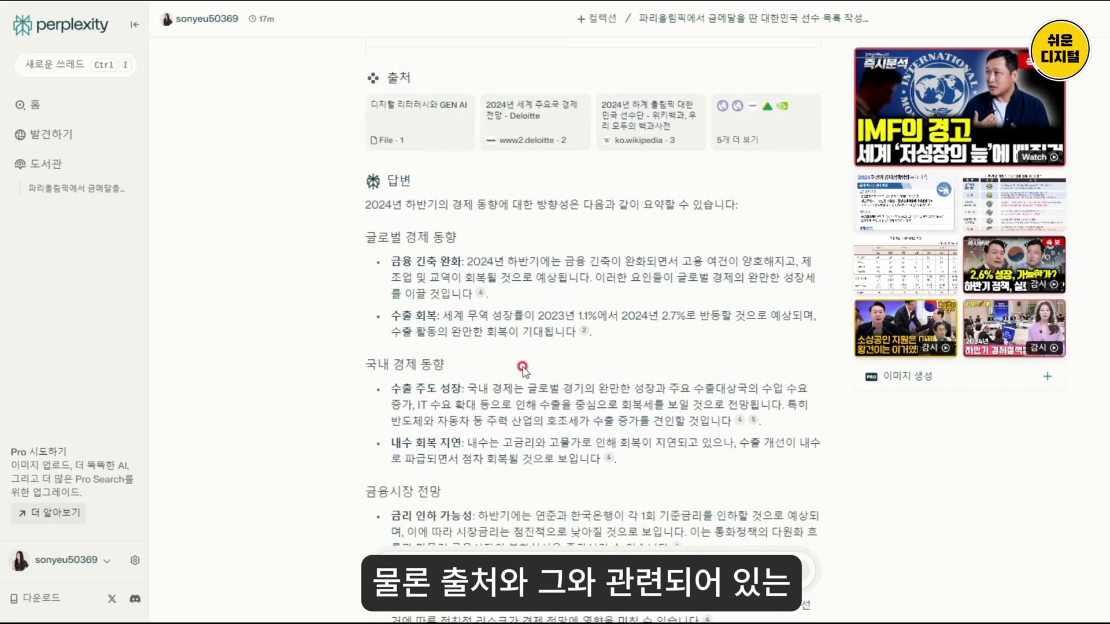
scroll(523, 367, "down", 3)
scroll(691, 303, "up", 2)
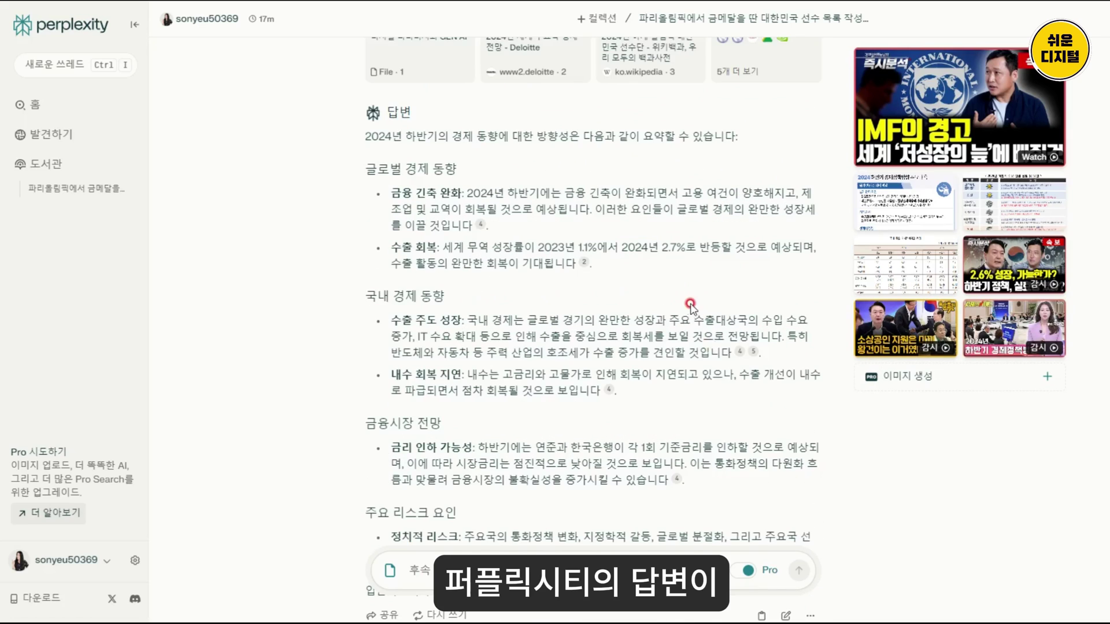
scroll(698, 281, "down", 2)
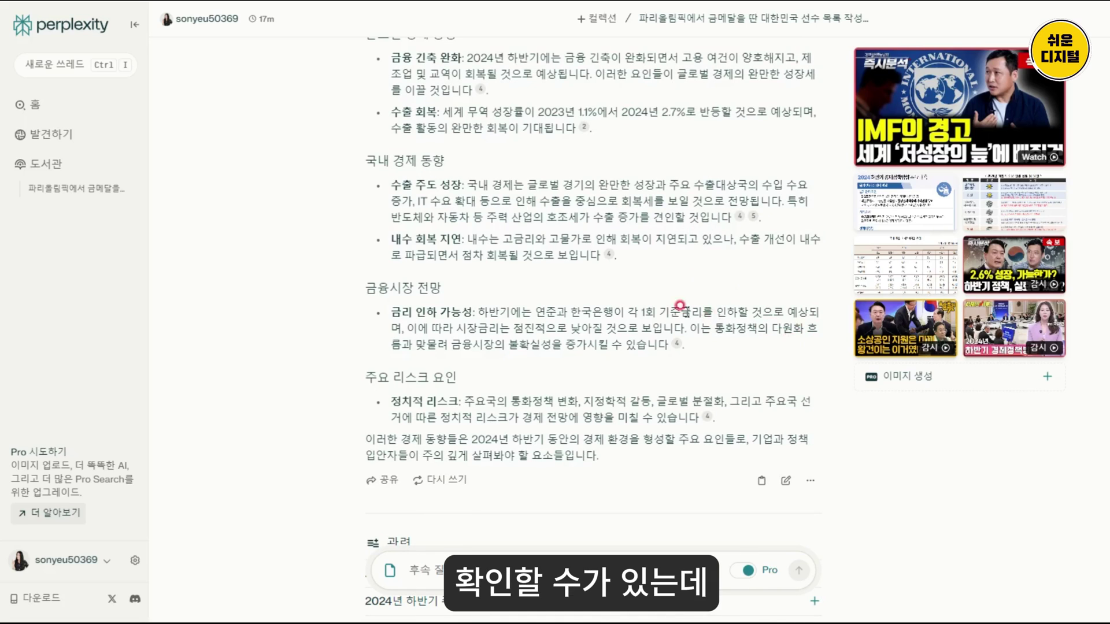
scroll(592, 176, "up", 1)
mouse_move(479, 160)
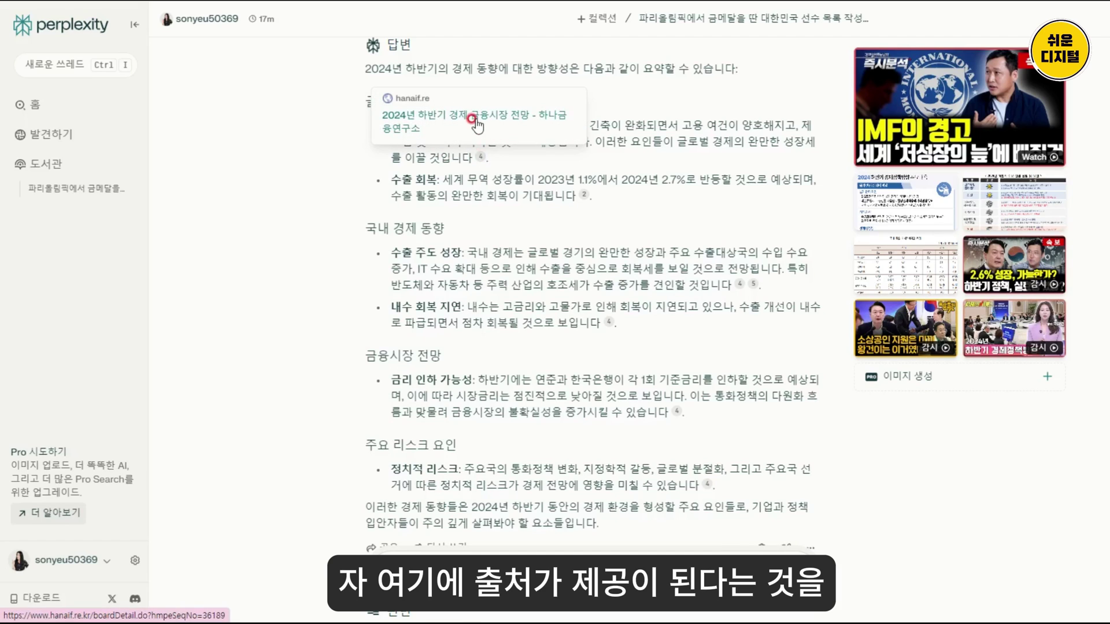
left_click(473, 119)
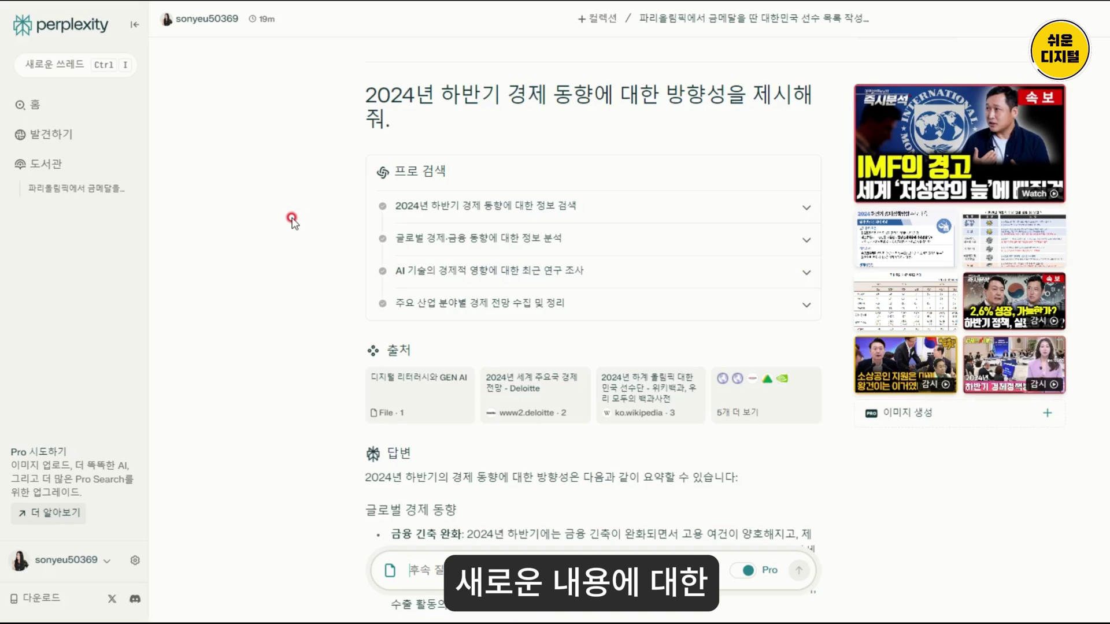
Start a new thread with the focus set to 비디오 and ask "생성형 ai로 이미지 제작하는 방법을 알려줘".
left_click(52, 64)
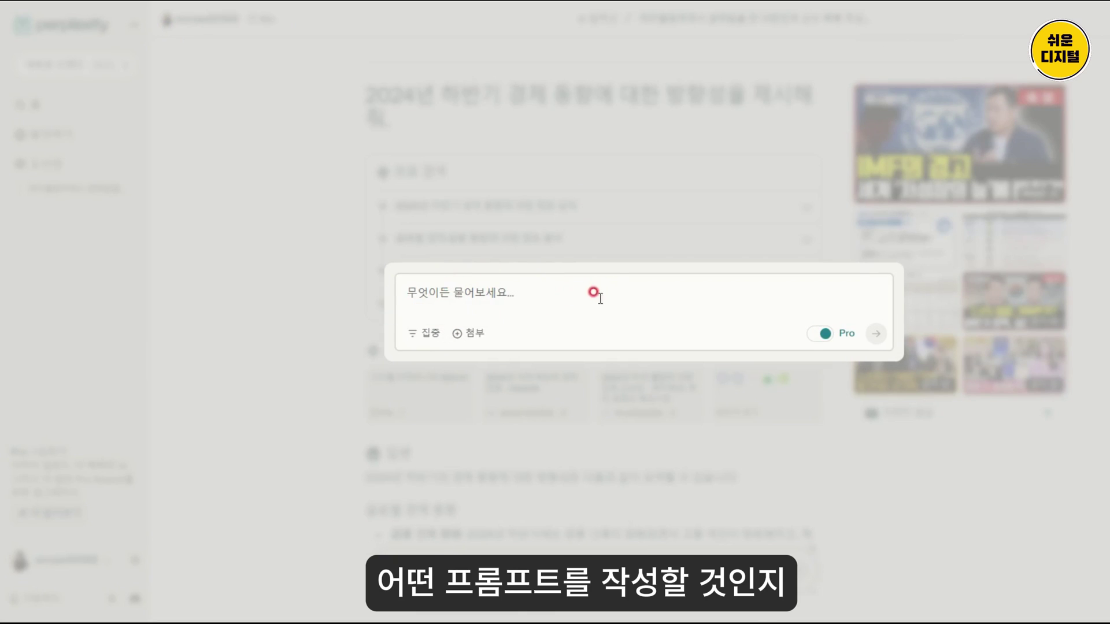
left_click(430, 338)
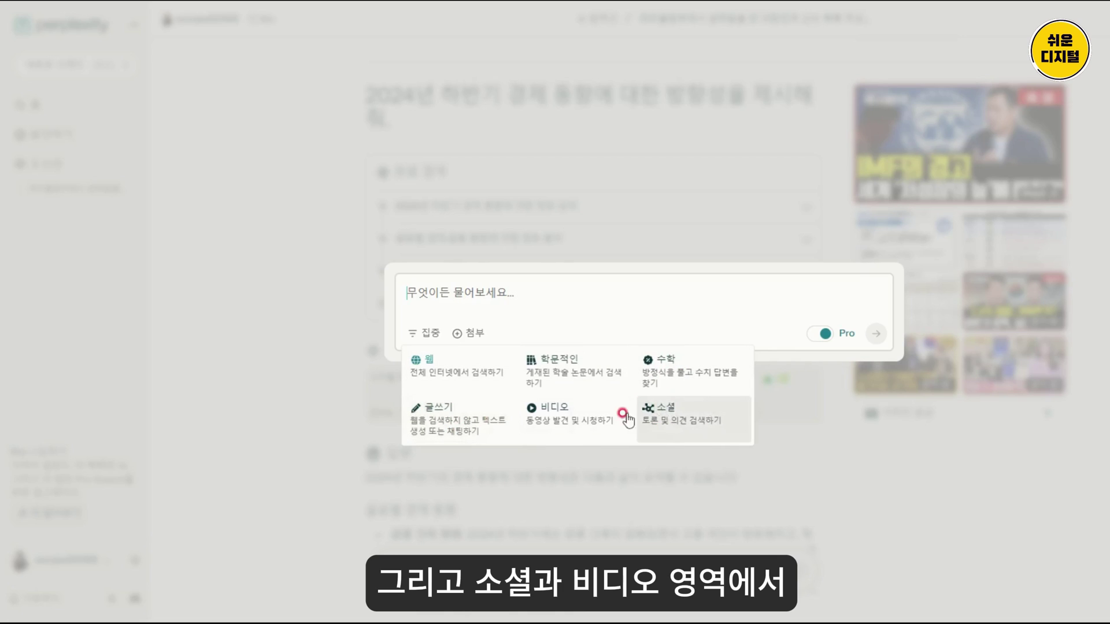
left_click(557, 412)
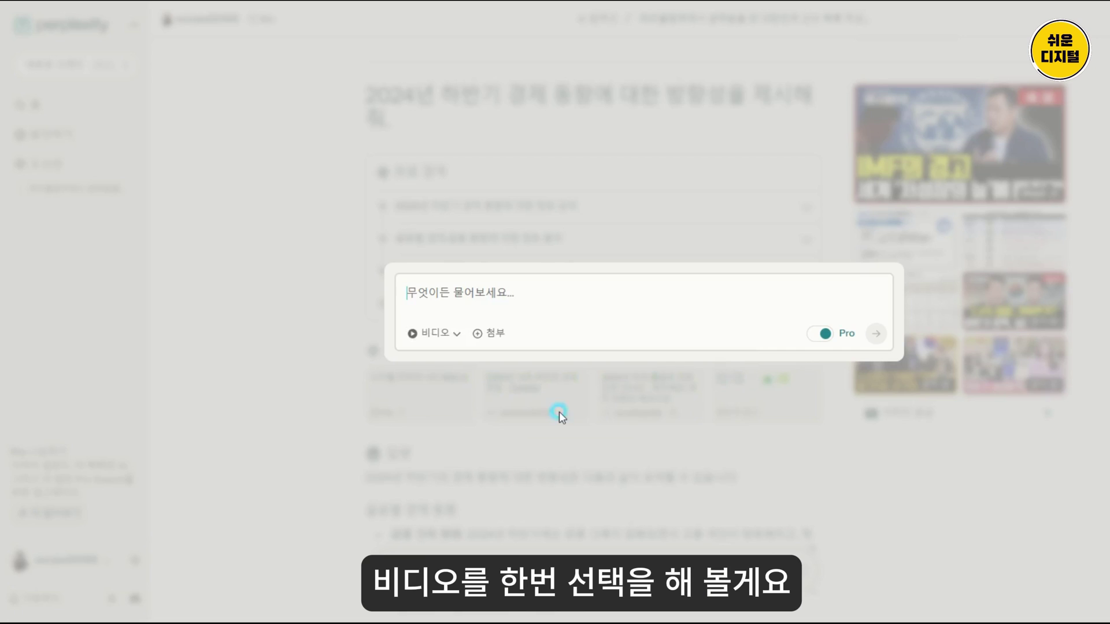
left_click(461, 292)
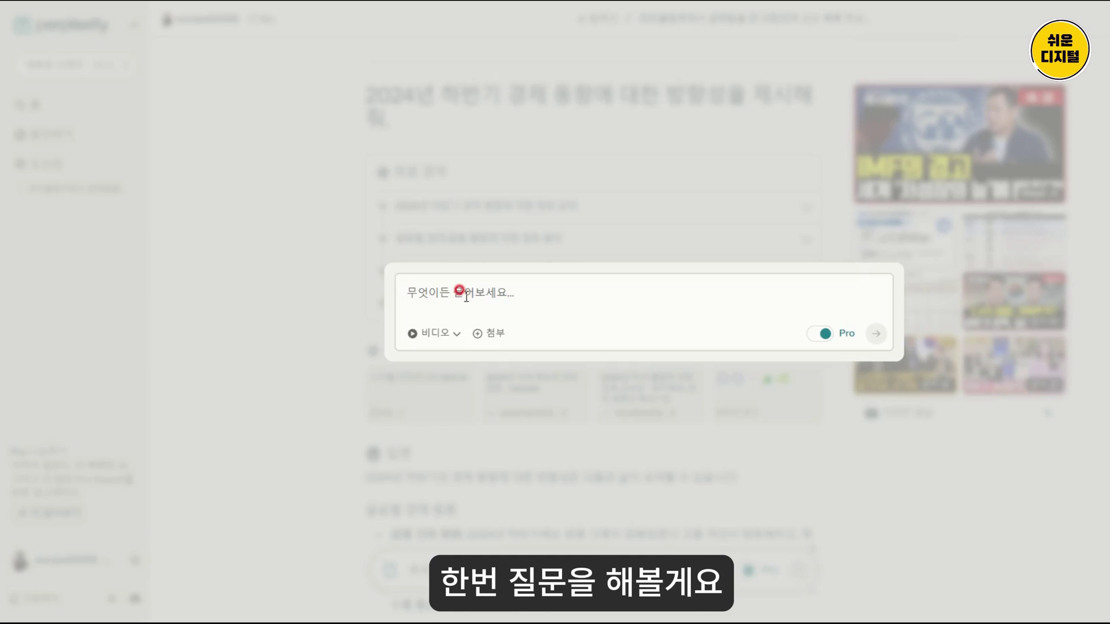
type("생성히 ai")
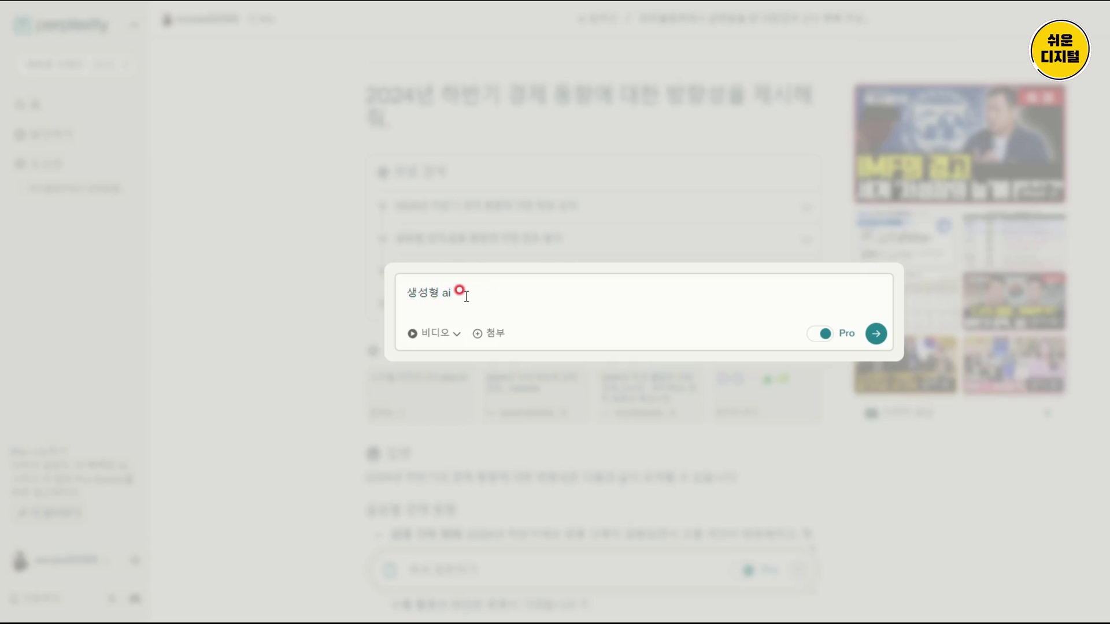
type("로 이미지 제작하는 방법을 알려줘")
key("Return")
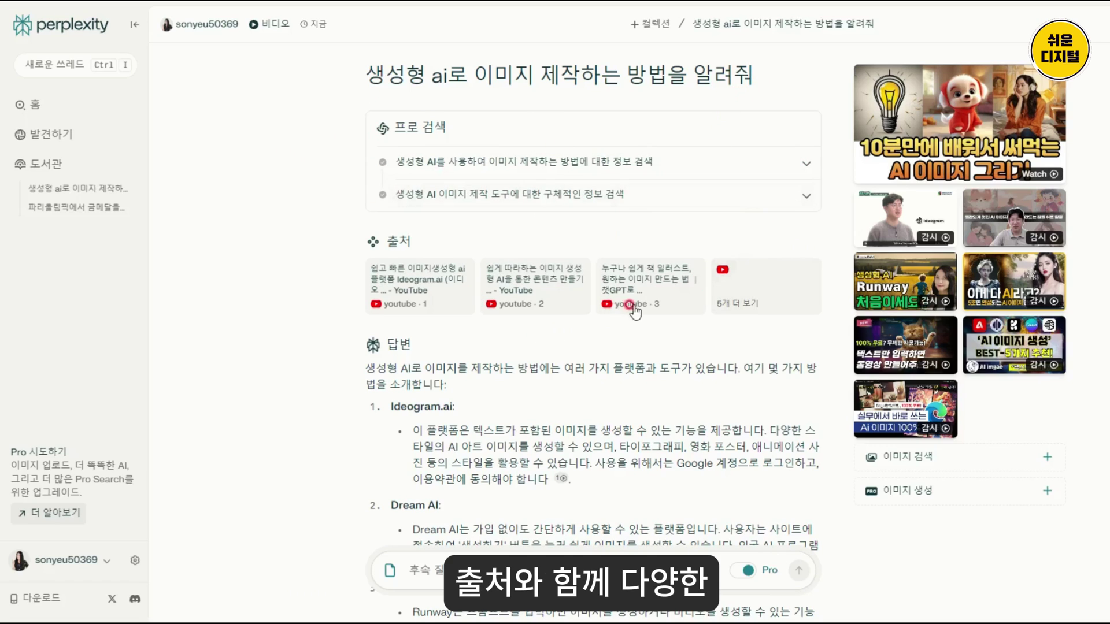
Read through the image-generation platforms described in the answer and check the related questions.
scroll(636, 298, "down", 2)
scroll(596, 318, "down", 2)
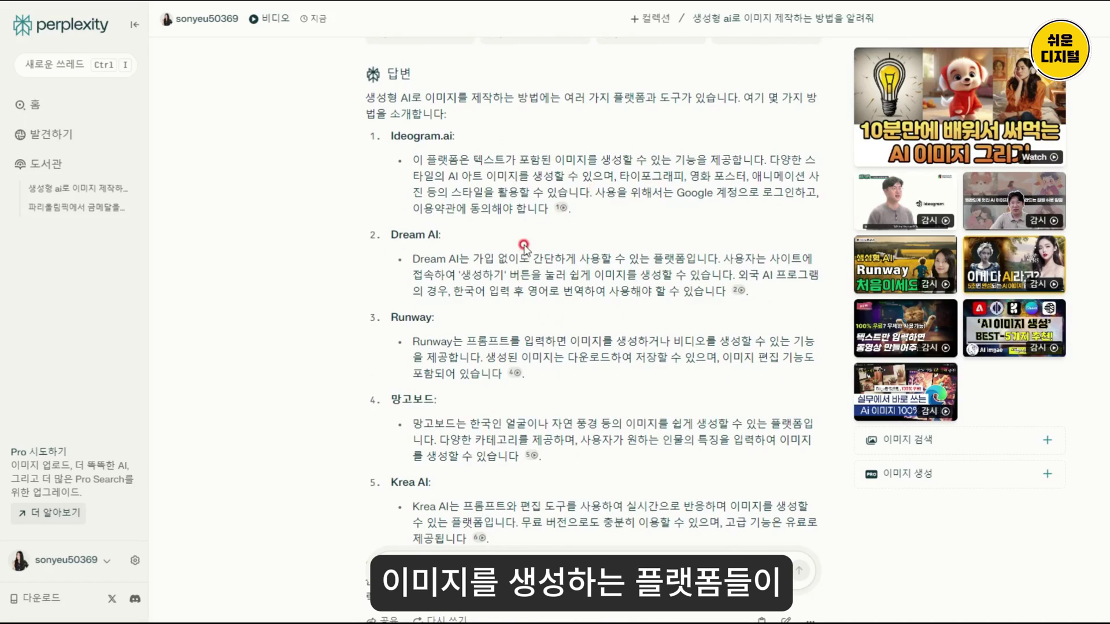
scroll(551, 315, "down", 4)
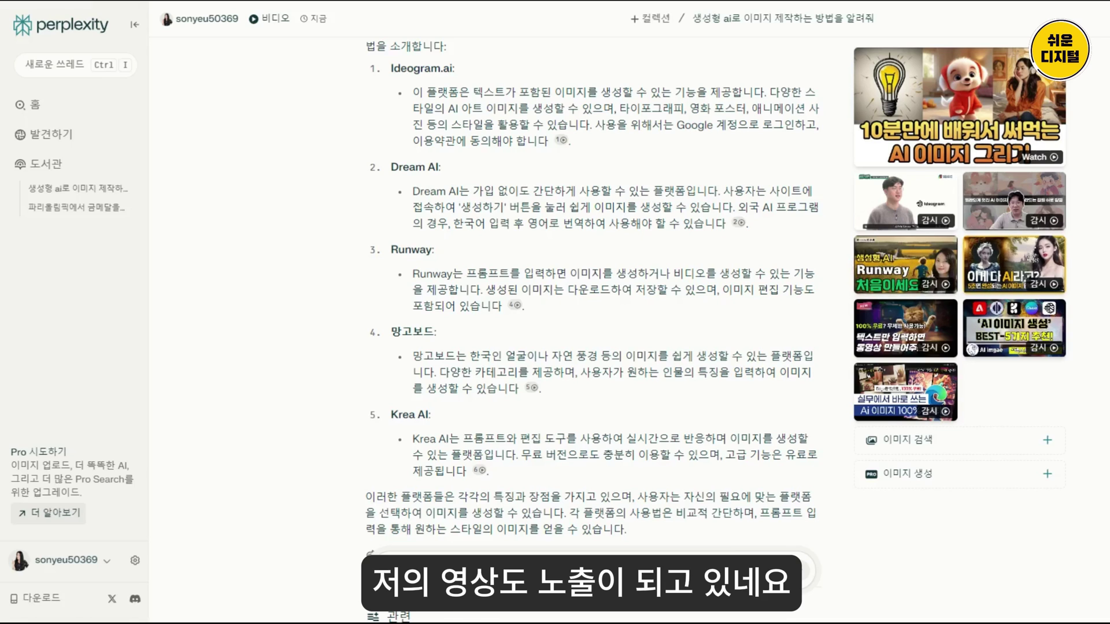
scroll(409, 535, "down", 3)
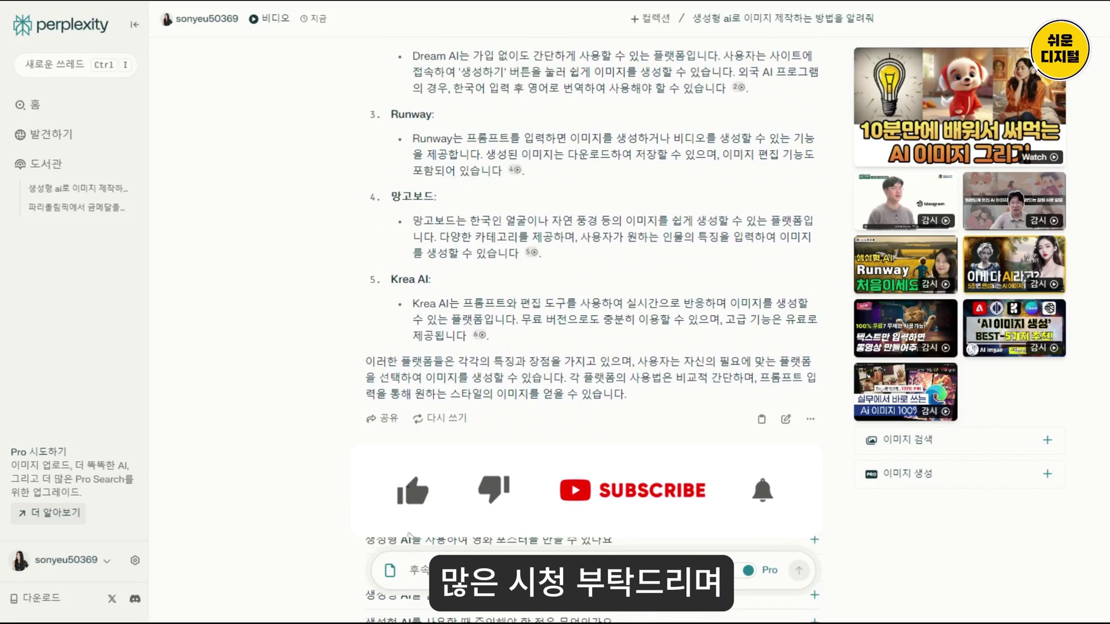